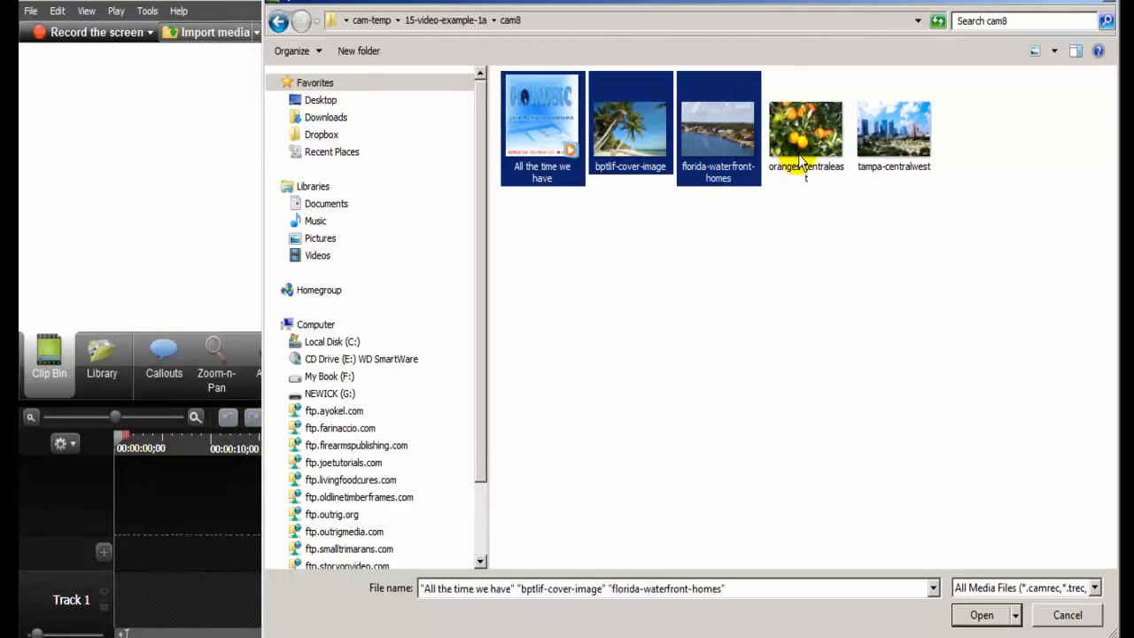
# Step: Add oranges-centraleast and tampa-centralwest to the selected files in the cam8 folder and import all five media files
pyautogui.keyDown('ctrl'); pyautogui.click(805, 163); pyautogui.keyUp('ctrl')
pyautogui.keyDown('ctrl'); pyautogui.click(891, 161); pyautogui.keyUp('ctrl')
pyautogui.click(982, 617)
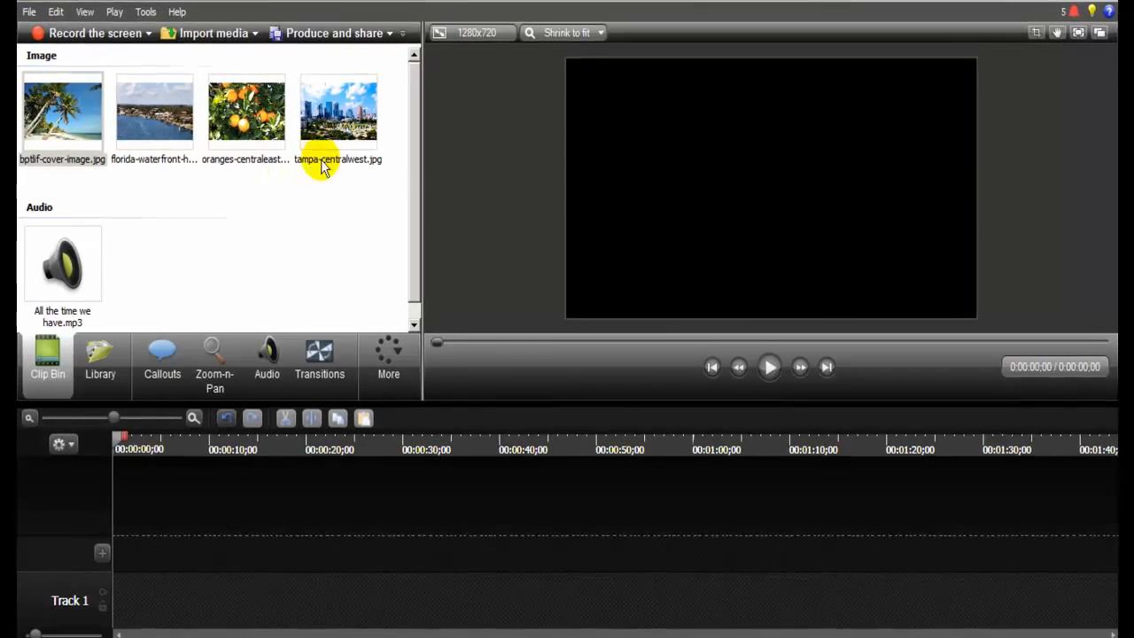
# Step: Add three more tracks to the timeline, up to Track 4
pyautogui.click(101, 553)
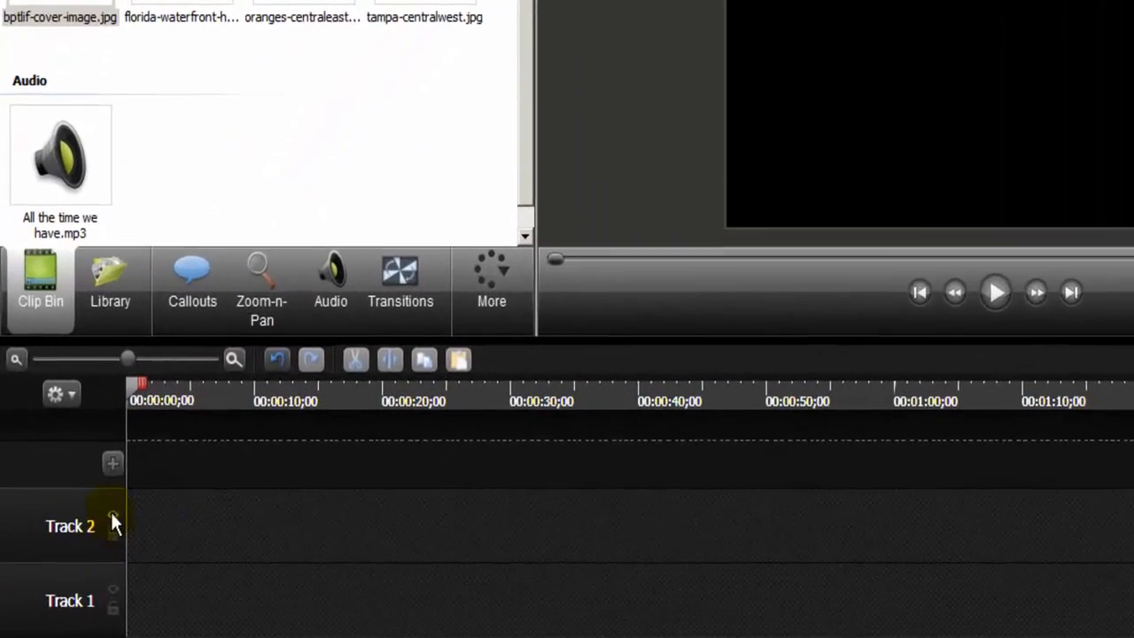
pyautogui.click(112, 464)
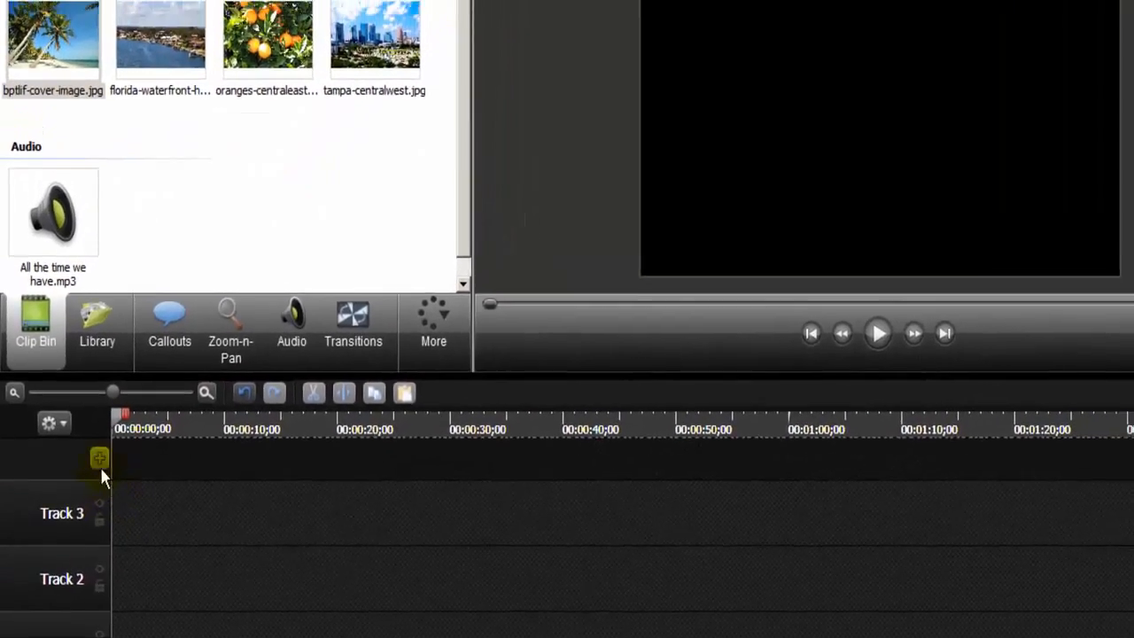
pyautogui.click(100, 462)
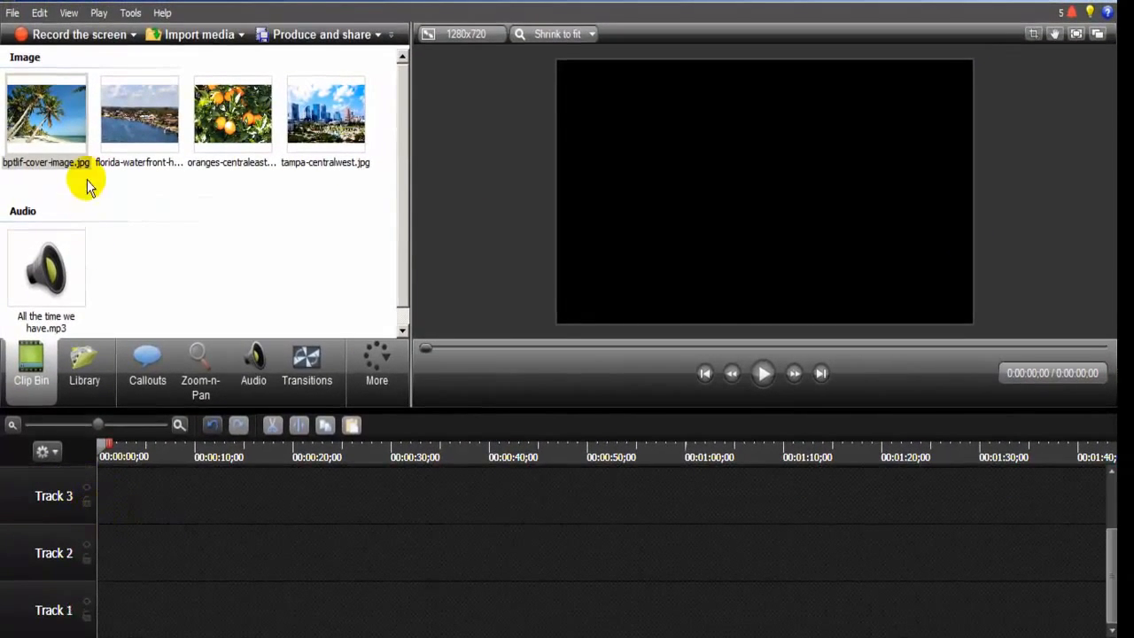
# Step: Place bptlif-cover-image.jpg at the start of Track 1 and extend its duration to 7 seconds
pyautogui.click(49, 128)
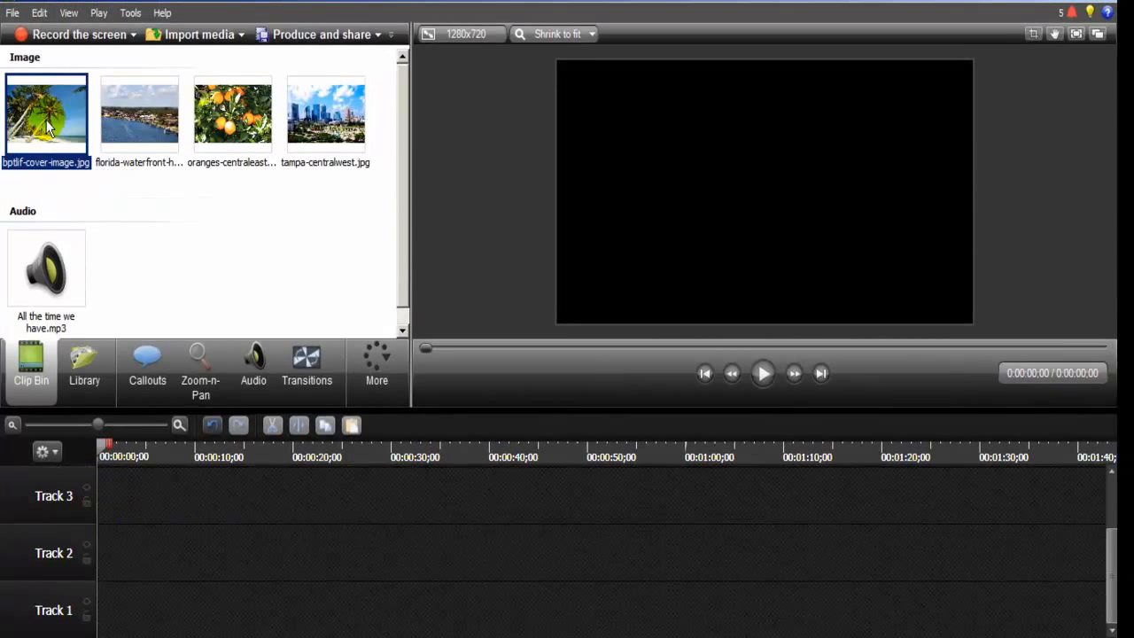
pyautogui.moveTo(48, 129); pyautogui.dragTo(125, 601)
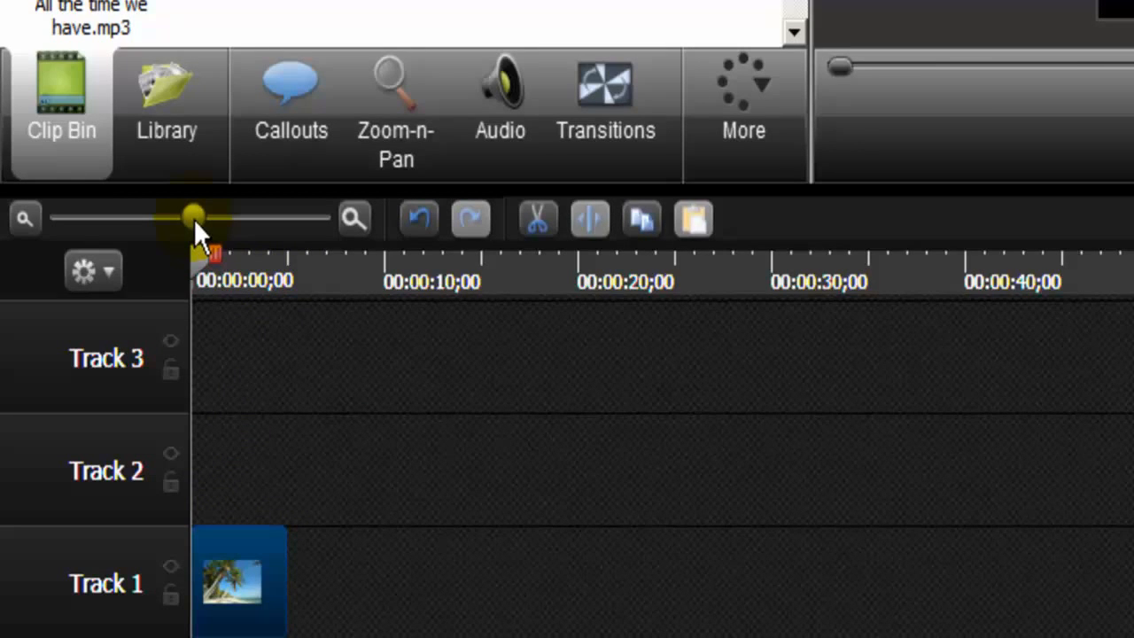
pyautogui.moveTo(193, 219); pyautogui.dragTo(223, 217)
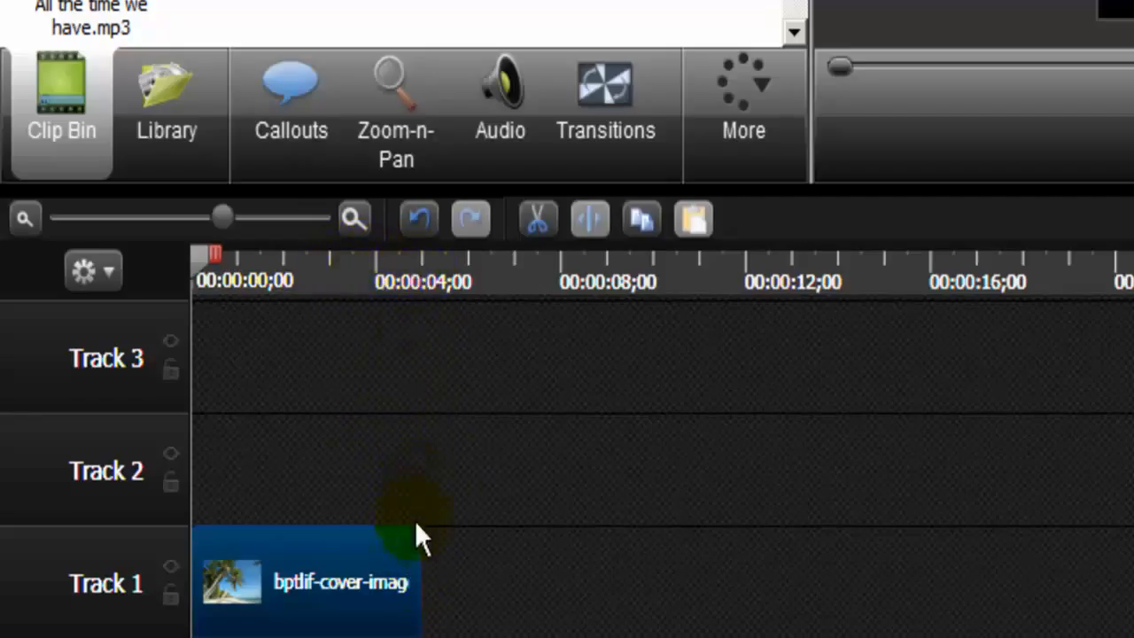
pyautogui.moveTo(420, 543); pyautogui.dragTo(513, 539)
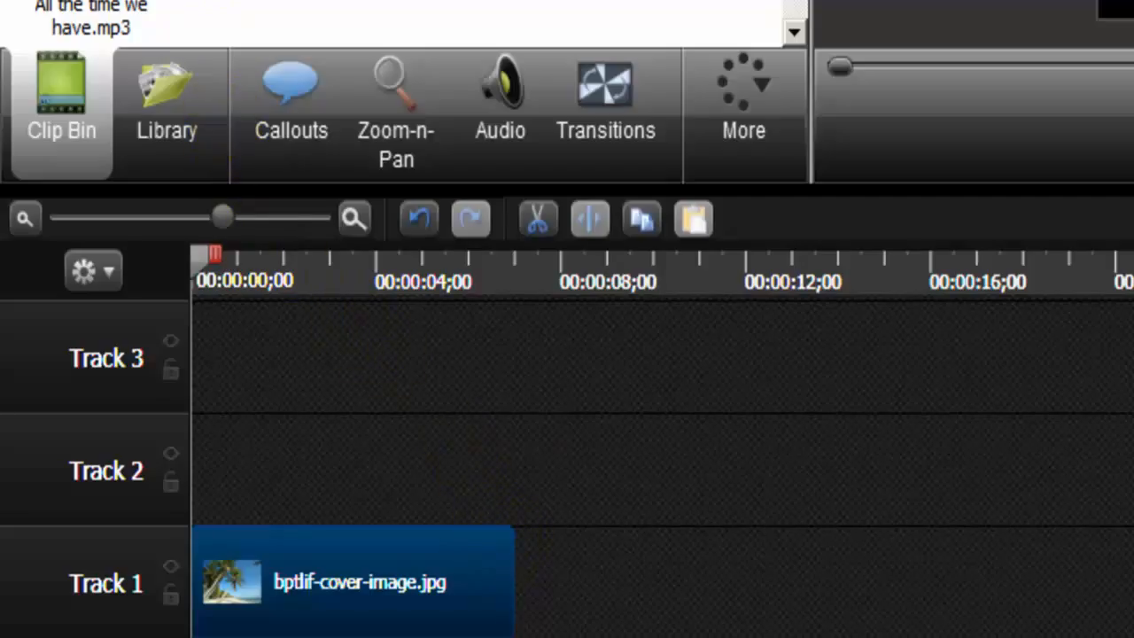
# Step: Place florida-waterfront-homes.jpg at the start of Track 2 and extend it to 7 seconds to match the Track 1 clip
pyautogui.moveTo(265, 4); pyautogui.dragTo(215, 445)
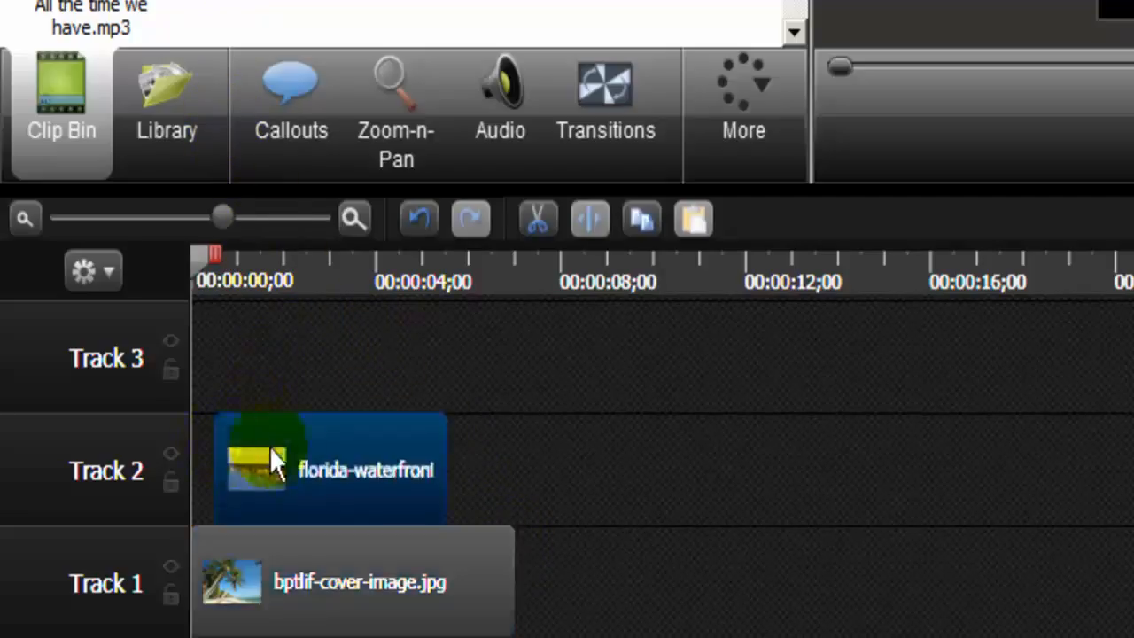
pyautogui.moveTo(298, 444); pyautogui.dragTo(273, 442)
pyautogui.click(347, 430)
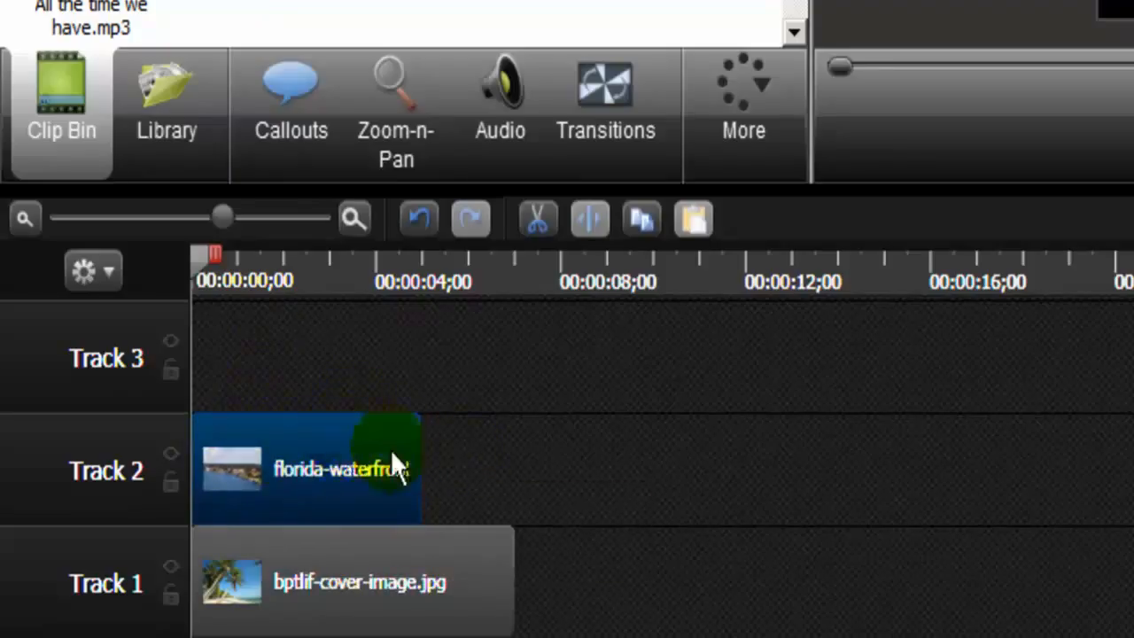
pyautogui.moveTo(414, 448); pyautogui.dragTo(514, 438)
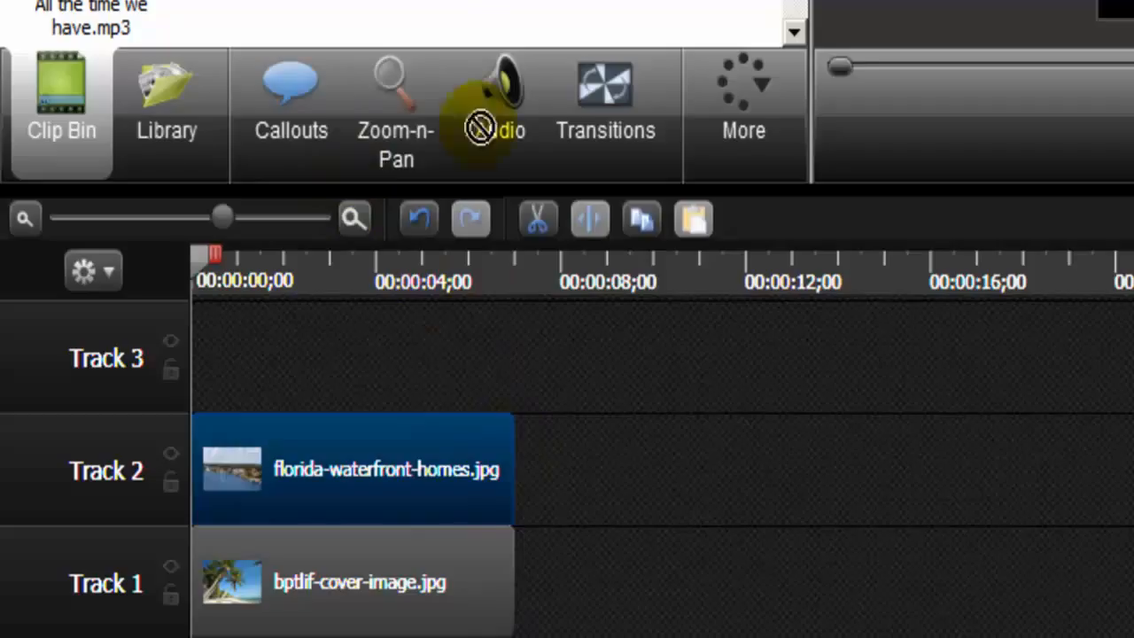
# Step: Place oranges-centraleast.jpg on Track 3 and tampa-centralwest.jpg on Track 4, both from the timeline start and extended to 7 seconds
pyautogui.moveTo(480, 127); pyautogui.dragTo(295, 342)
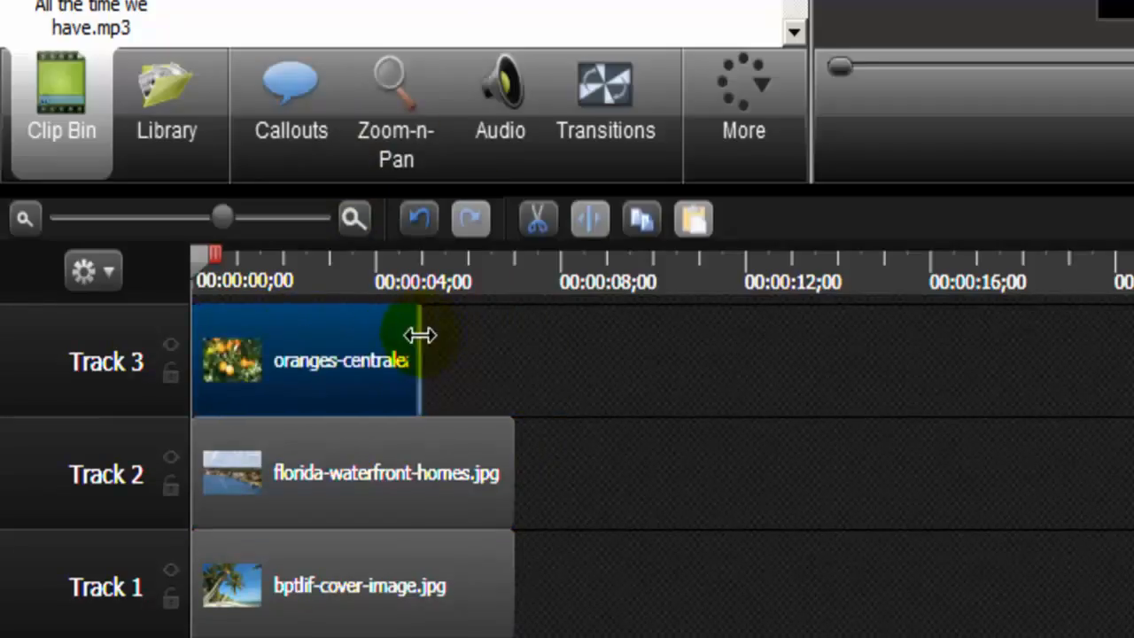
pyautogui.moveTo(420, 335); pyautogui.dragTo(509, 330)
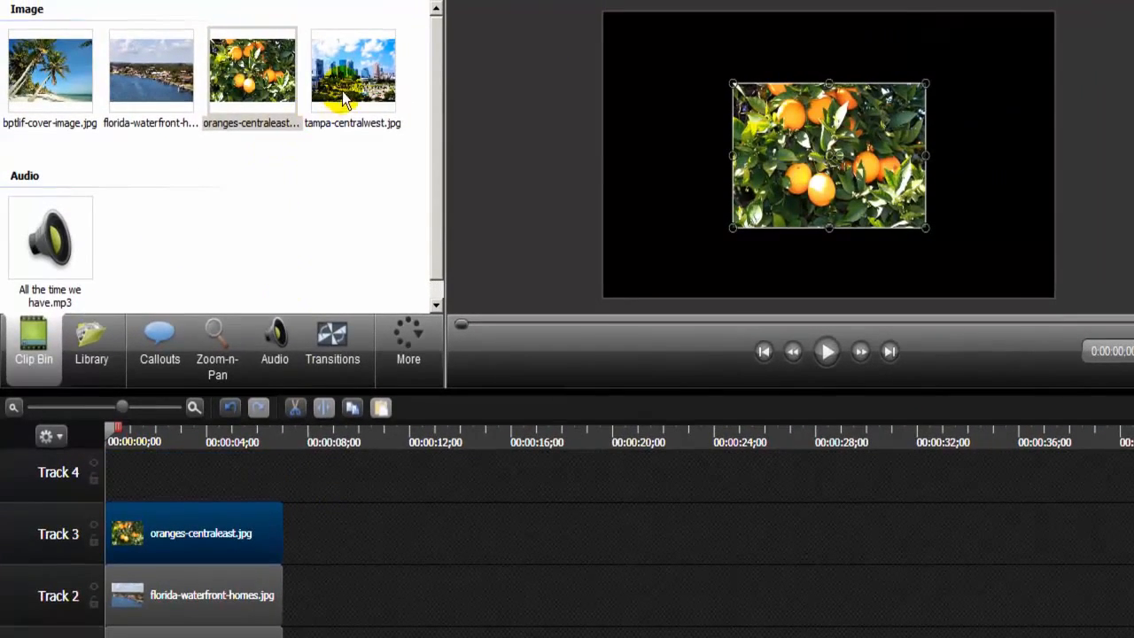
pyautogui.moveTo(353, 71); pyautogui.dragTo(150, 480)
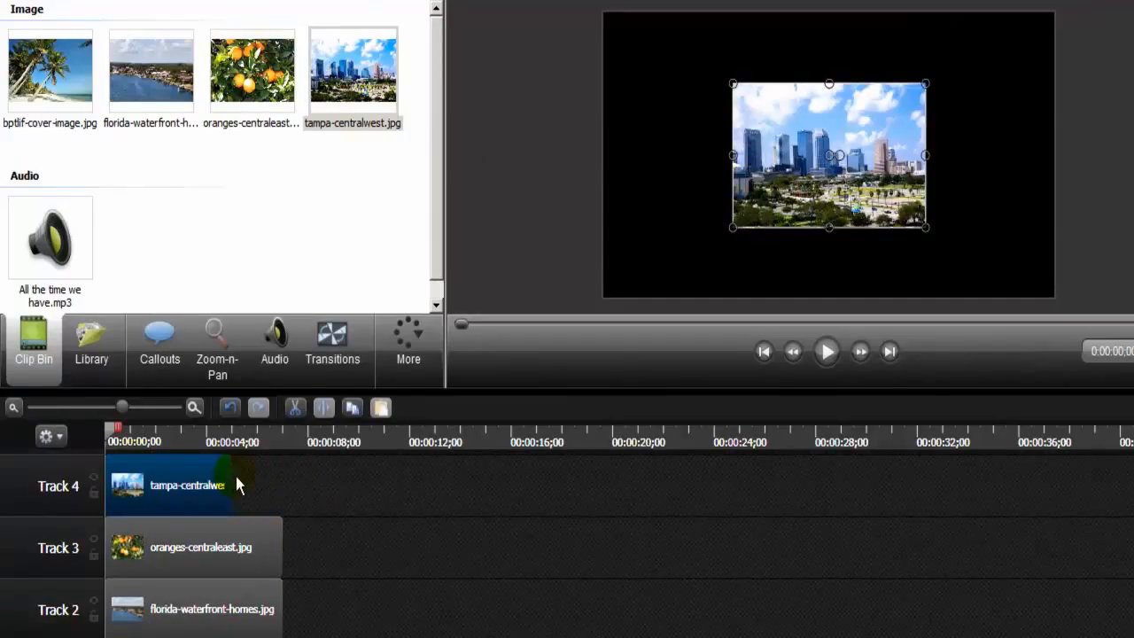
pyautogui.moveTo(233, 471); pyautogui.dragTo(277, 465)
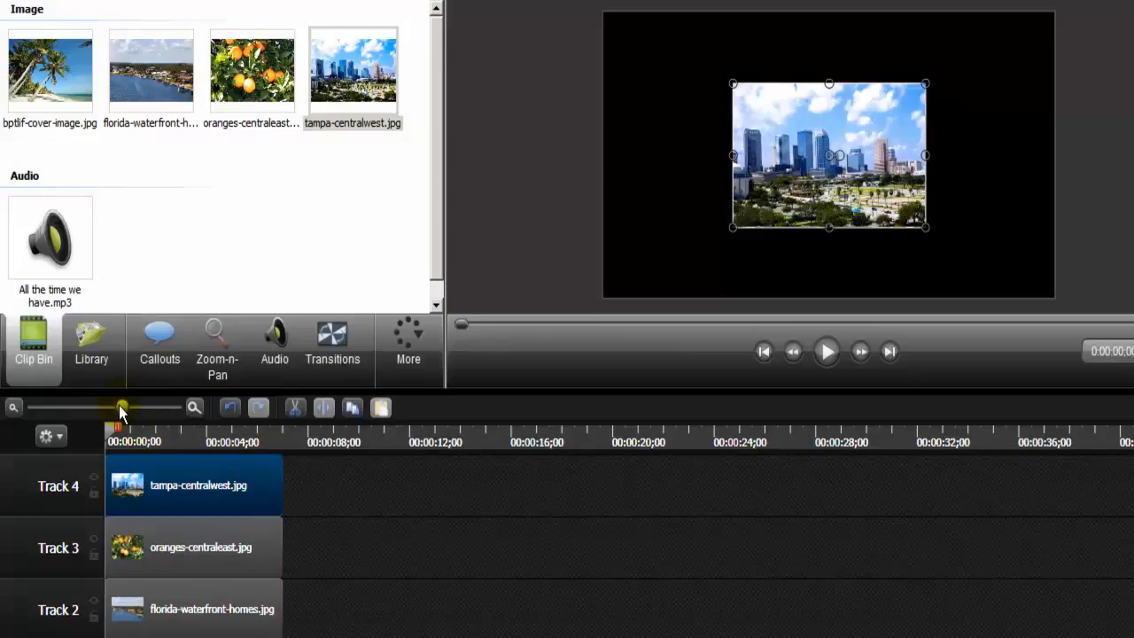
# Step: Select the tampa-centralwest clip on Track 4 and move the playhead to 00:00:03;12
pyautogui.moveTo(119, 405); pyautogui.dragTo(111, 410)
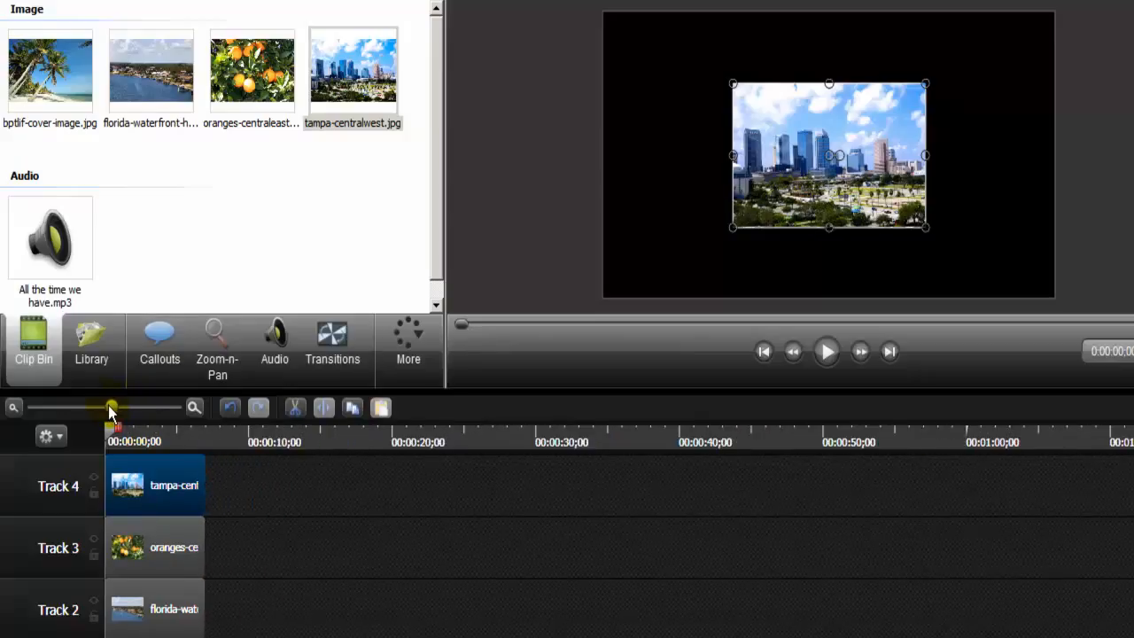
pyautogui.scroll(-1, 320, 520)
pyautogui.scroll(2, 320, 519)
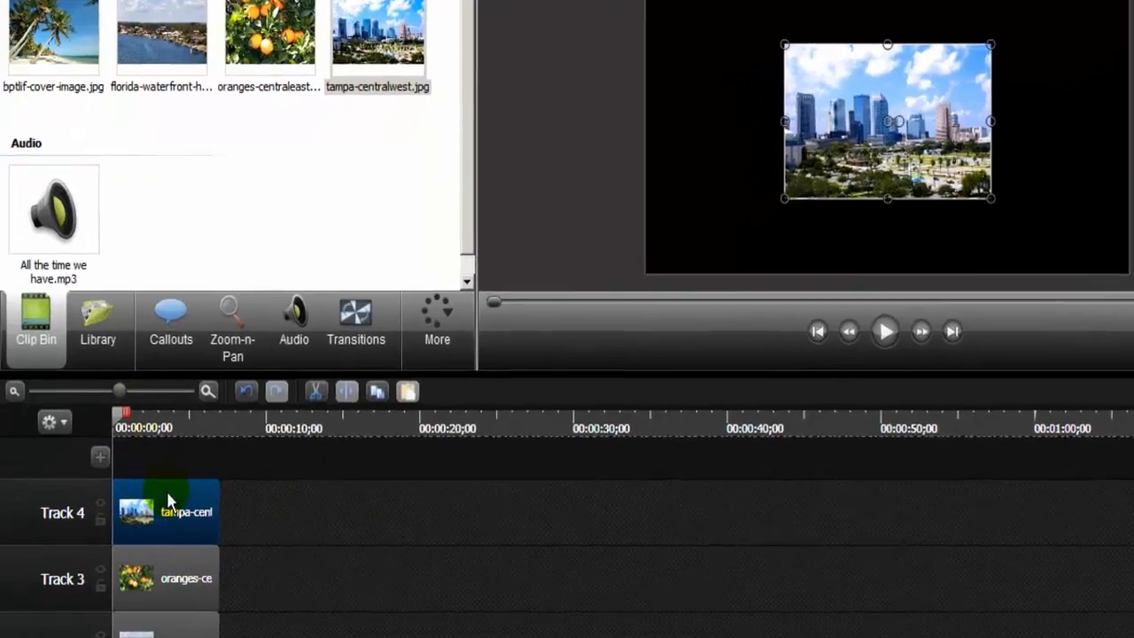
pyautogui.click(173, 525)
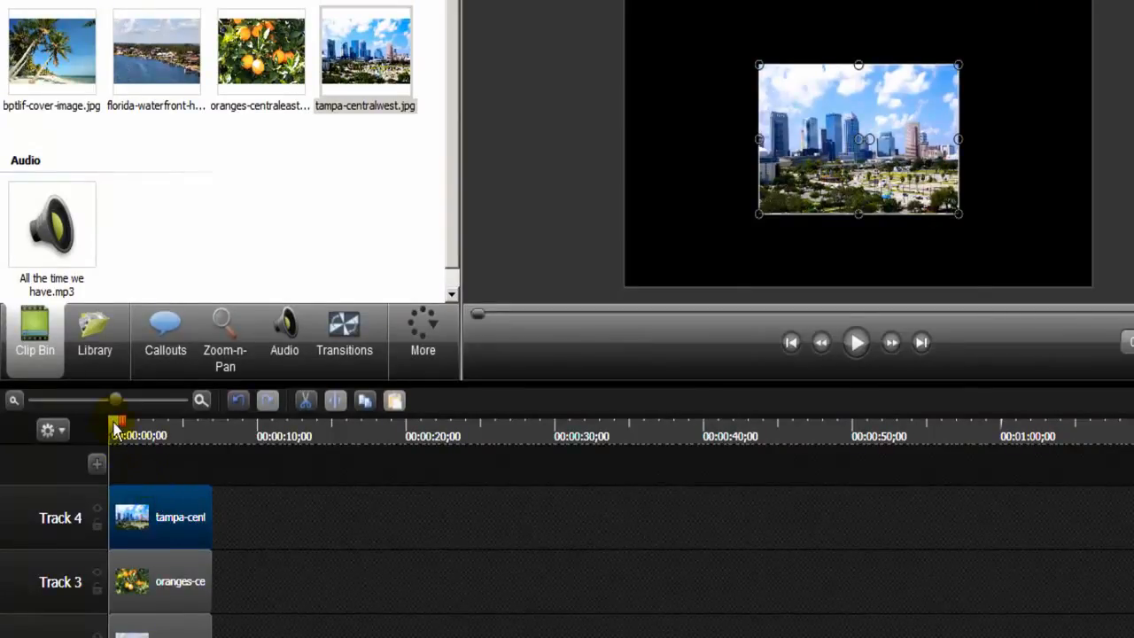
pyautogui.click(152, 519)
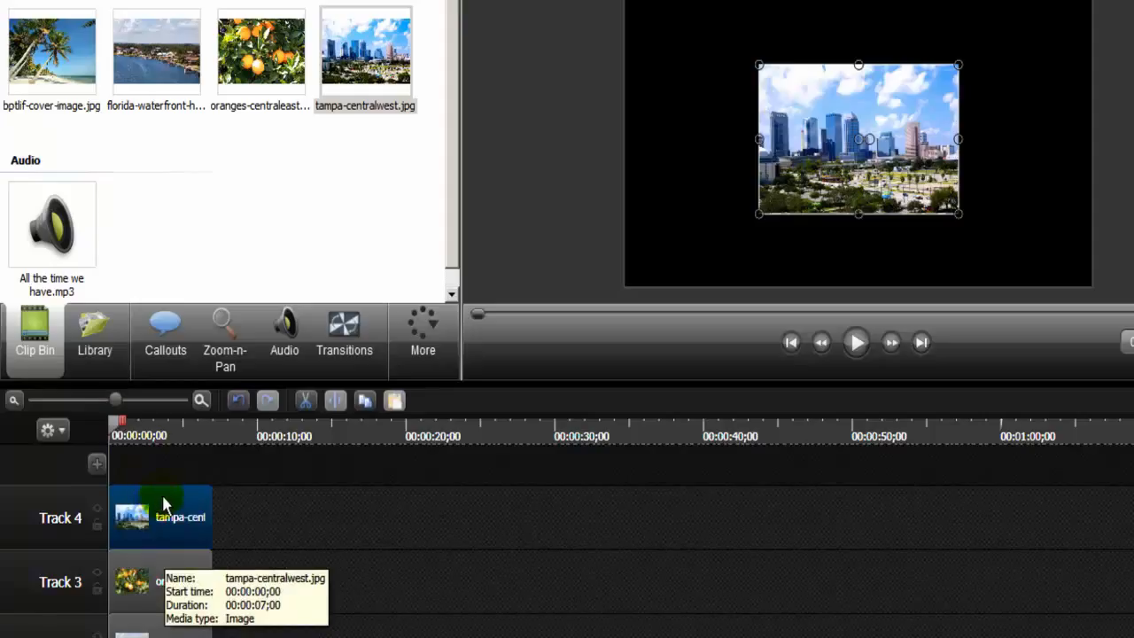
pyautogui.moveTo(163, 497); pyautogui.dragTo(169, 498)
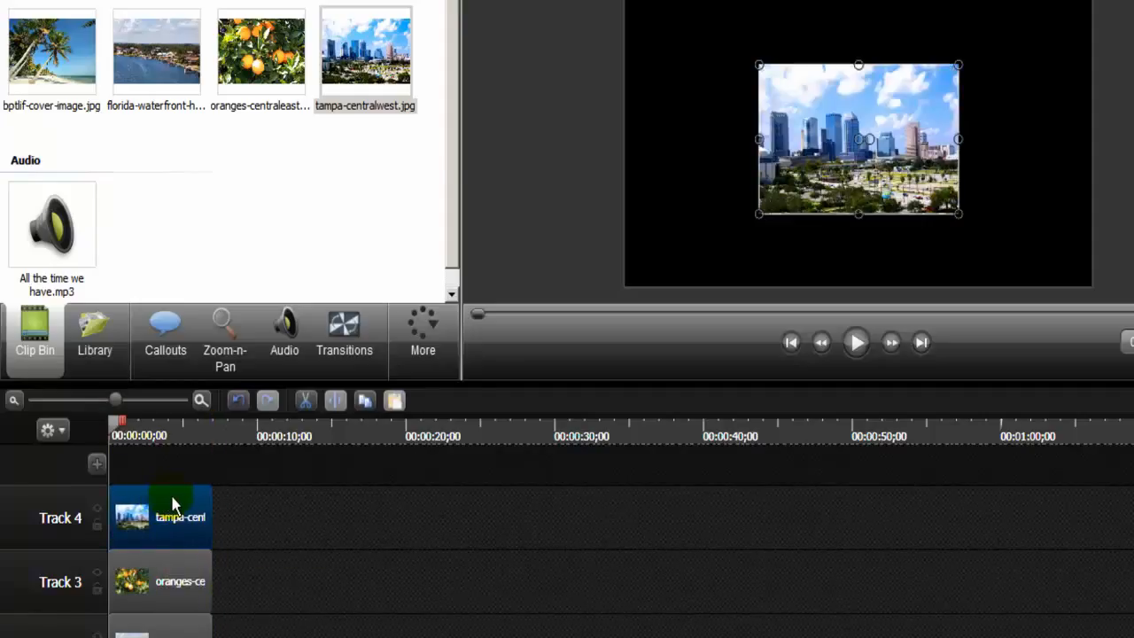
pyautogui.doubleClick(173, 498)
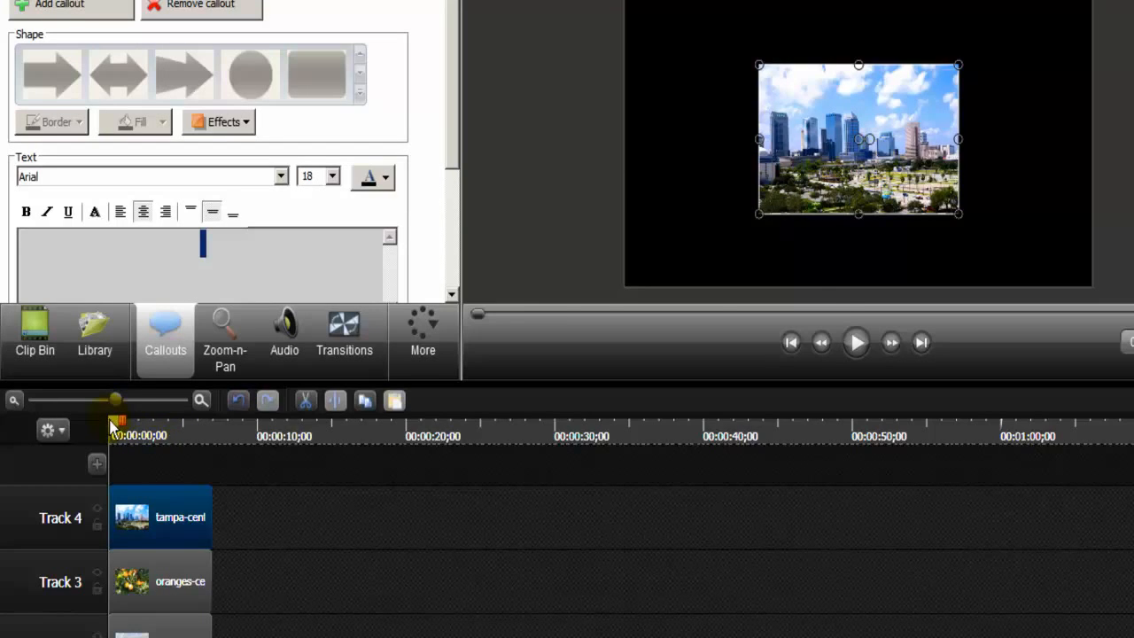
pyautogui.moveTo(112, 428); pyautogui.dragTo(159, 429)
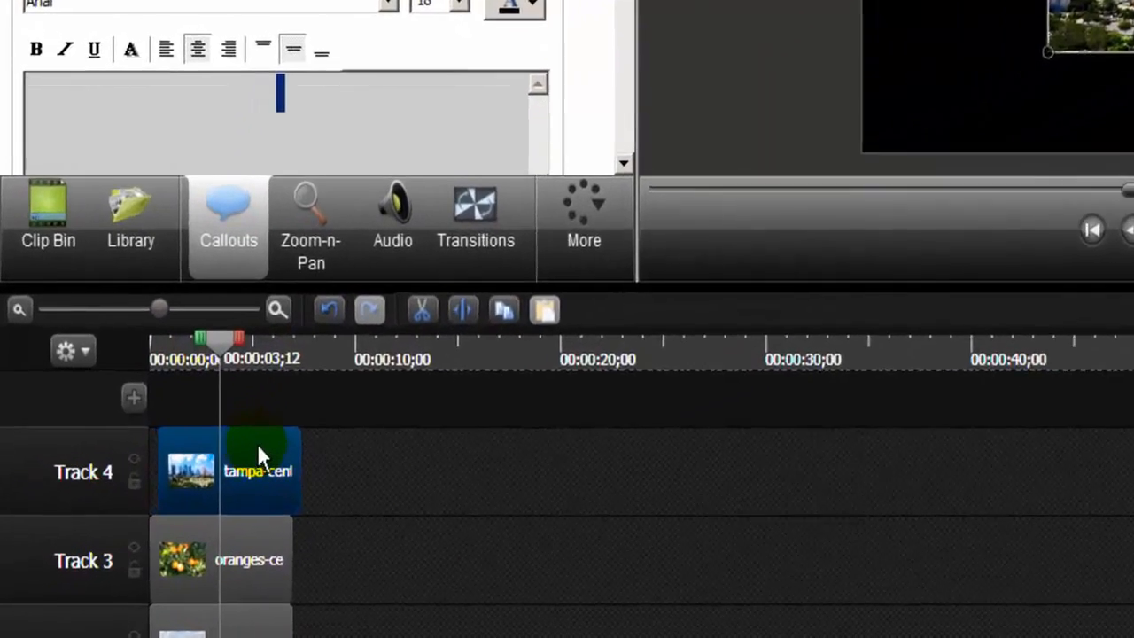
# Step: Shift the tampa-centralwest clip to a later time on Track 4 and return it to the timeline start
pyautogui.moveTo(178, 505); pyautogui.dragTo(202, 497)
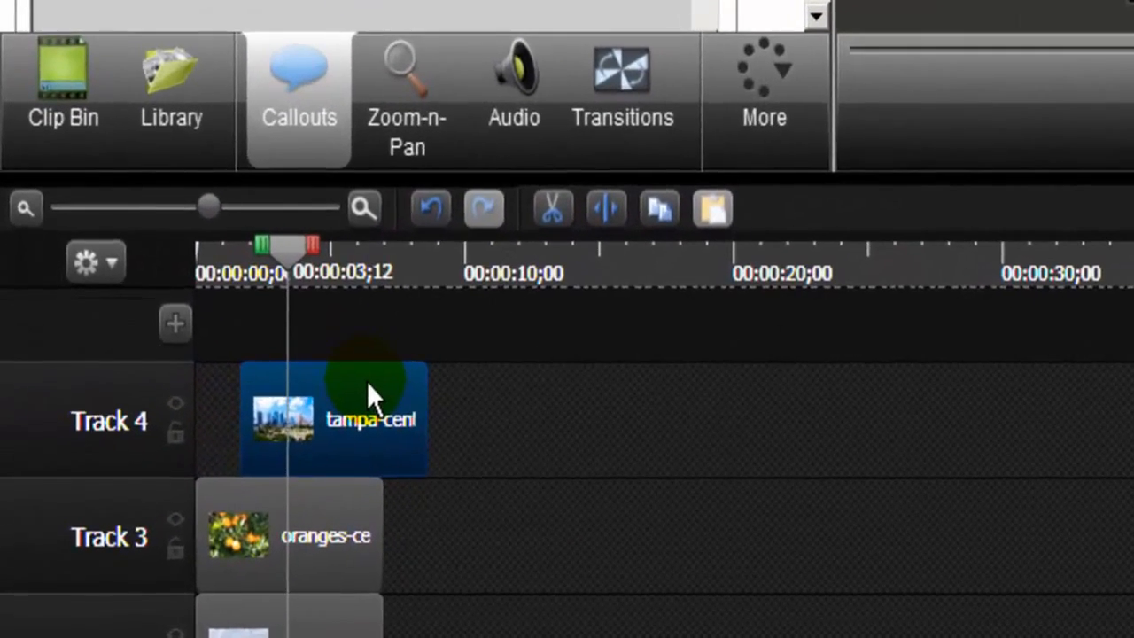
pyautogui.moveTo(366, 381); pyautogui.dragTo(395, 381)
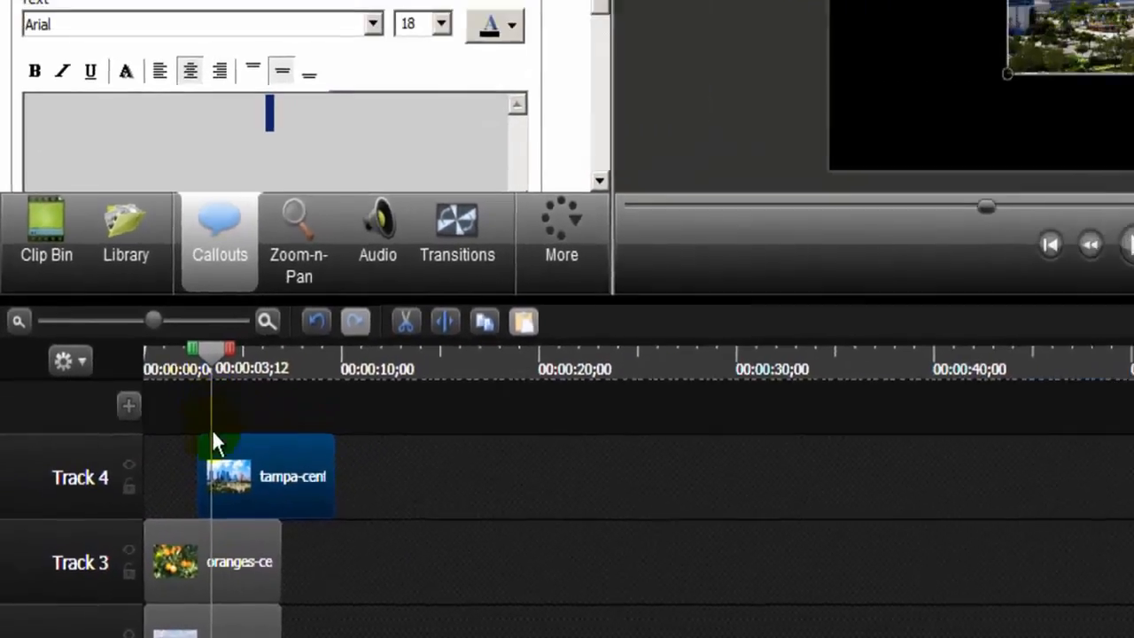
pyautogui.moveTo(241, 441); pyautogui.dragTo(276, 440)
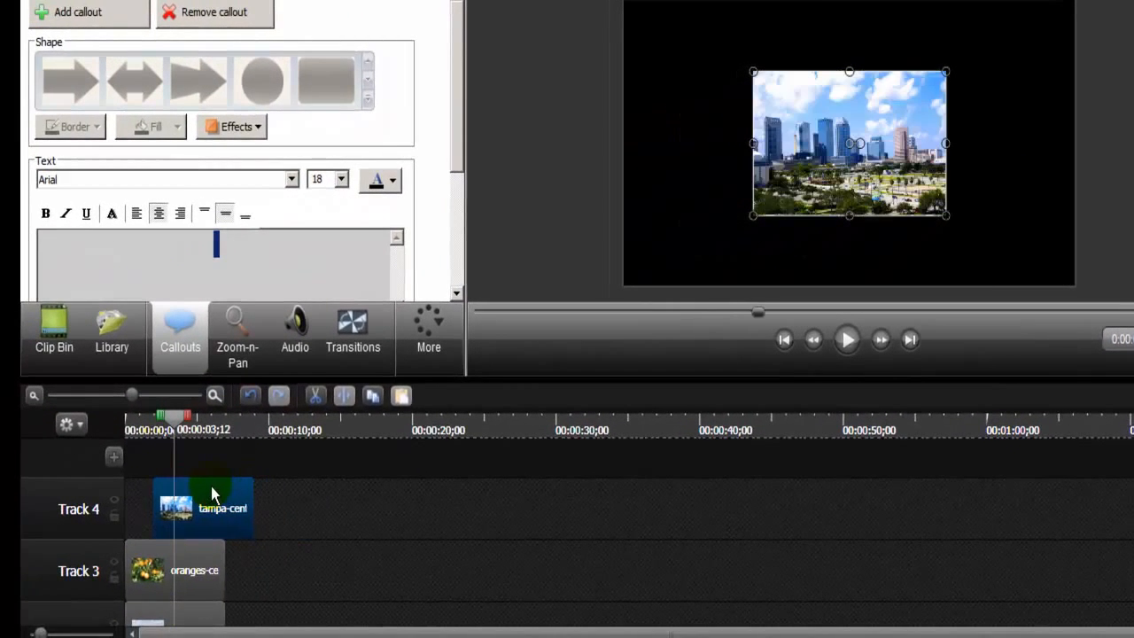
pyautogui.moveTo(211, 486); pyautogui.dragTo(185, 486)
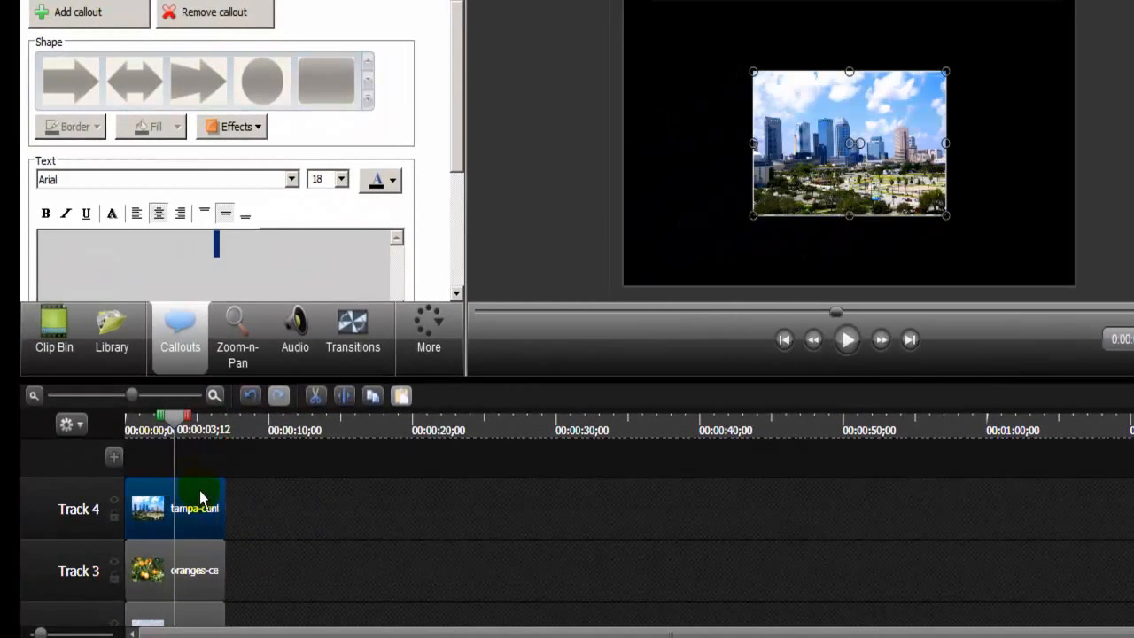
# Step: Open the Visual Properties settings for the tampa-centralwest clip on Track 4
pyautogui.scroll(-2, 239, 543)
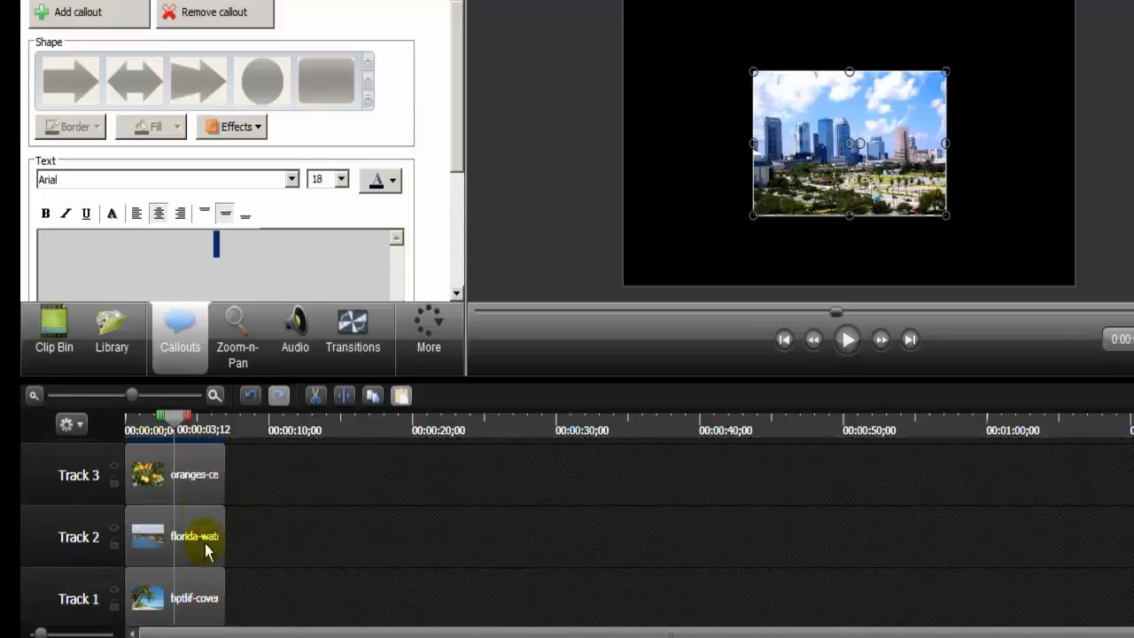
pyautogui.scroll(2, 291, 486)
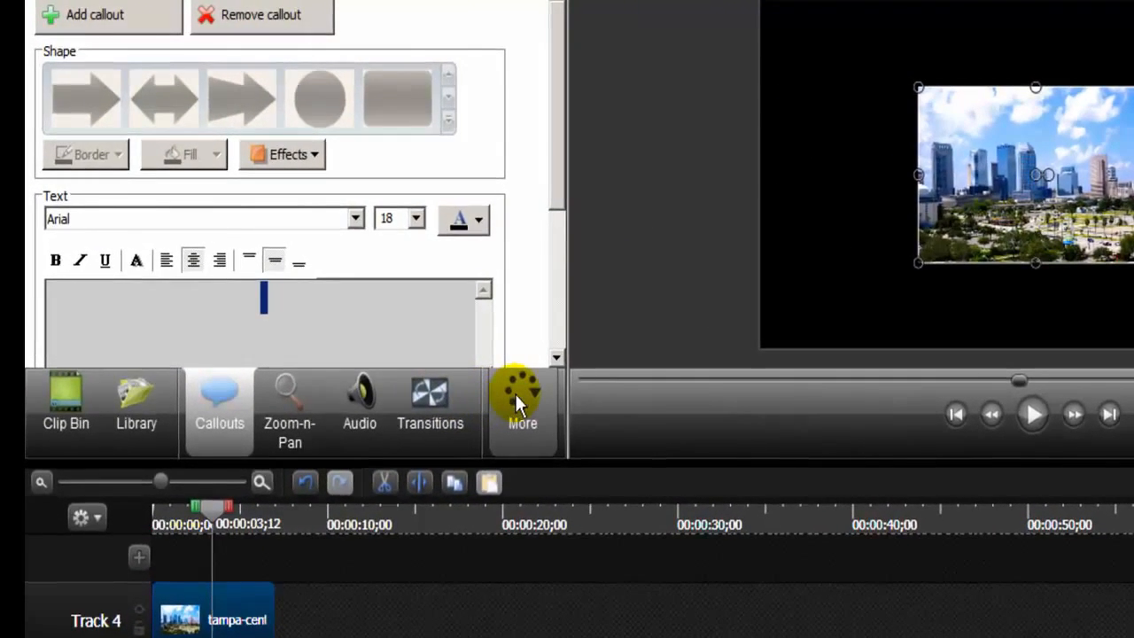
pyautogui.click(510, 392)
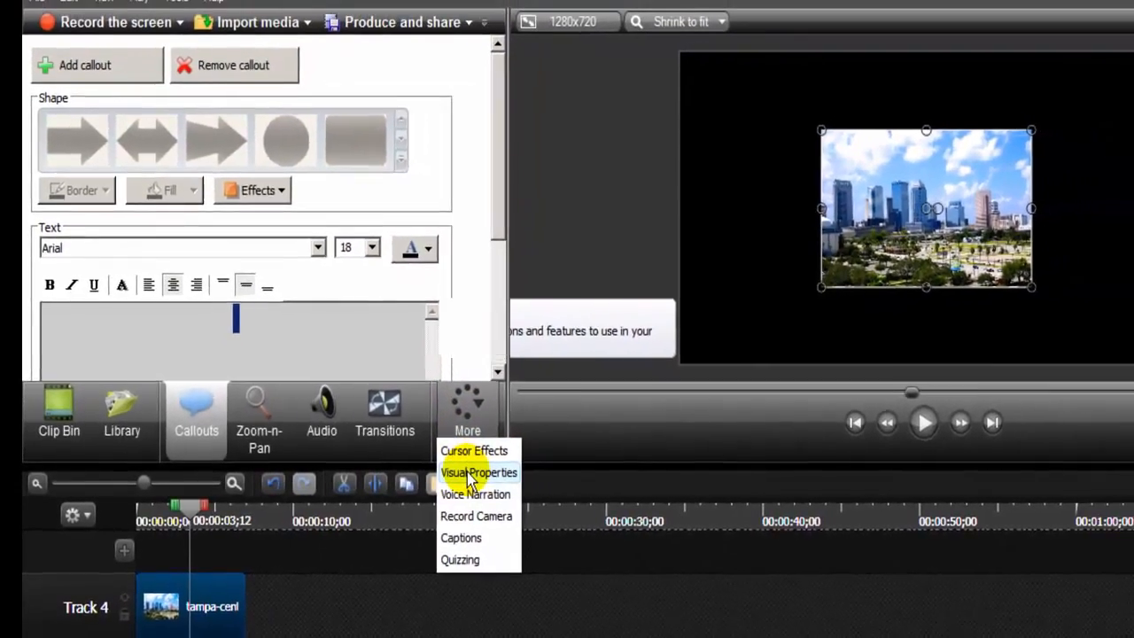
pyautogui.click(536, 470)
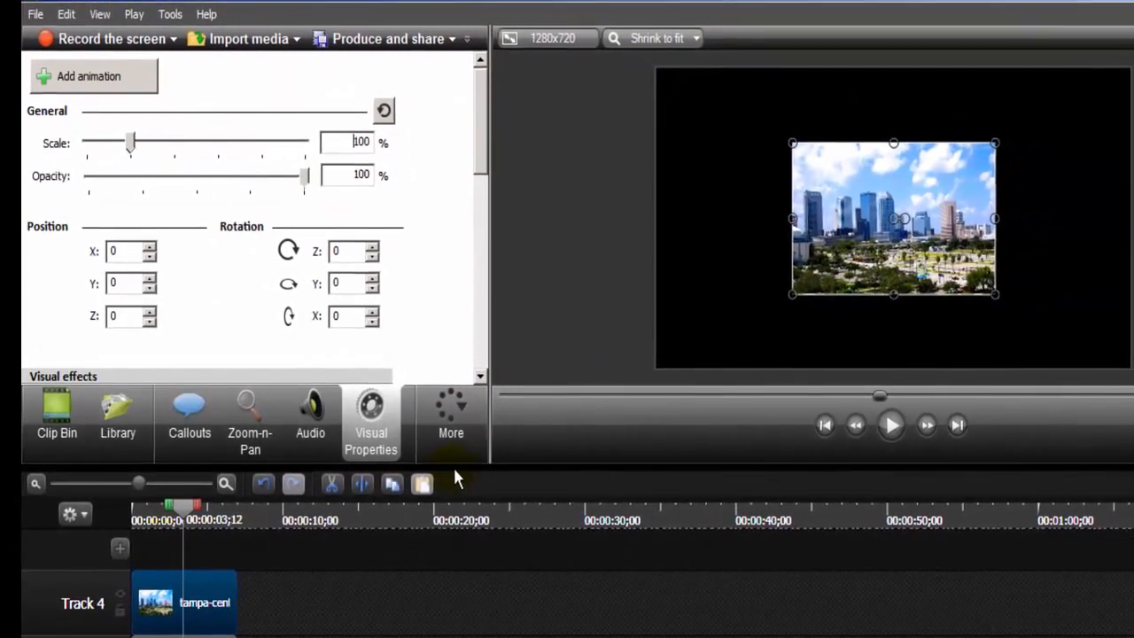
# Step: Check the video's editing dimensions and accept the 720p HD (1280x720) preset
pyautogui.click(539, 44)
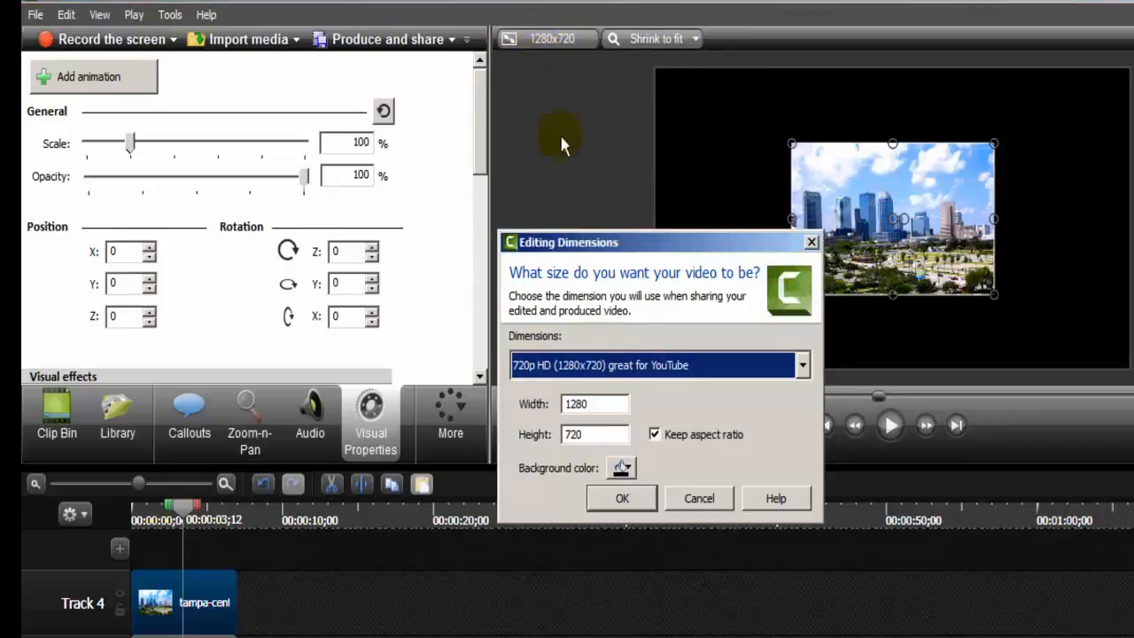
pyautogui.click(625, 499)
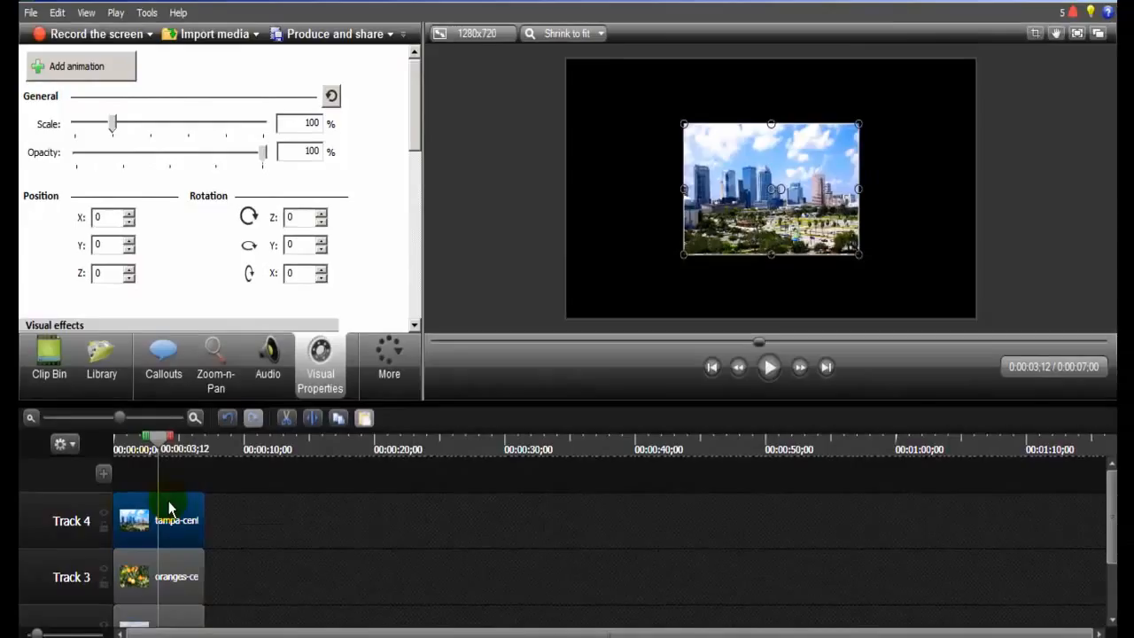
pyautogui.click(306, 124)
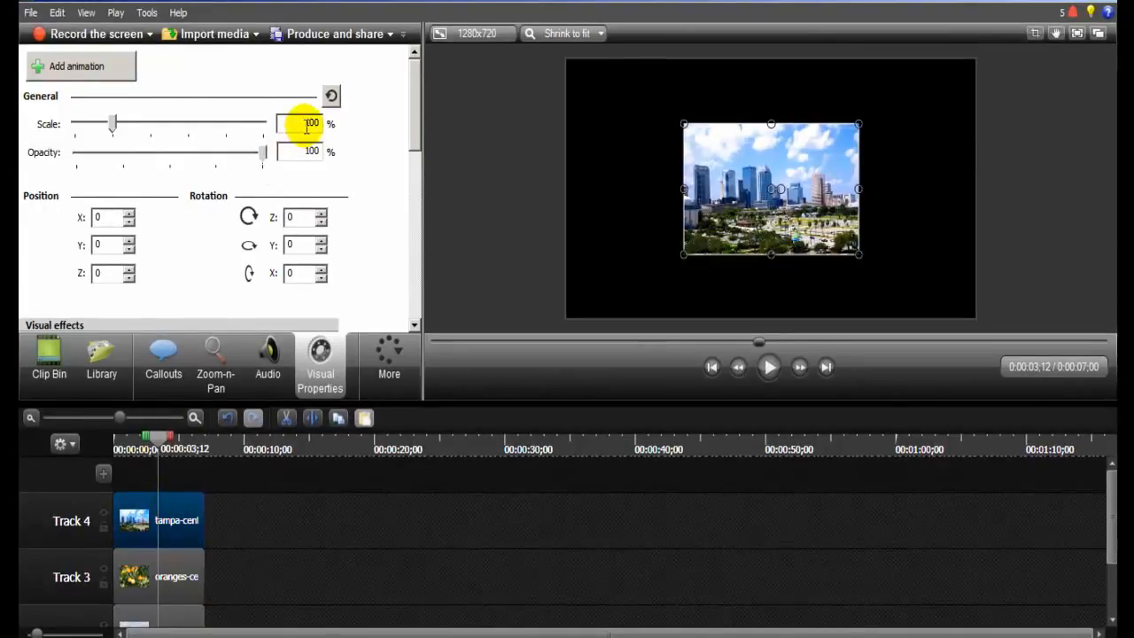
pyautogui.click(112, 124)
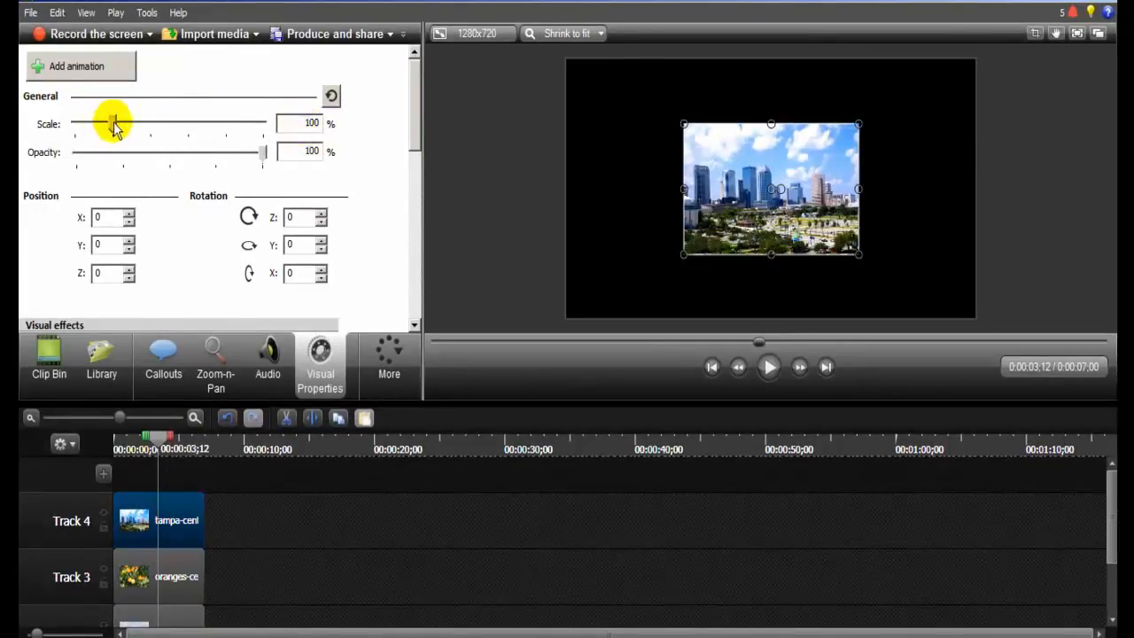
pyautogui.moveTo(112, 125)
pyautogui.mouseDown()
pyautogui.moveTo(133, 126)
pyautogui.moveTo(112, 124)
pyautogui.mouseUp()
pyautogui.click(771, 180)
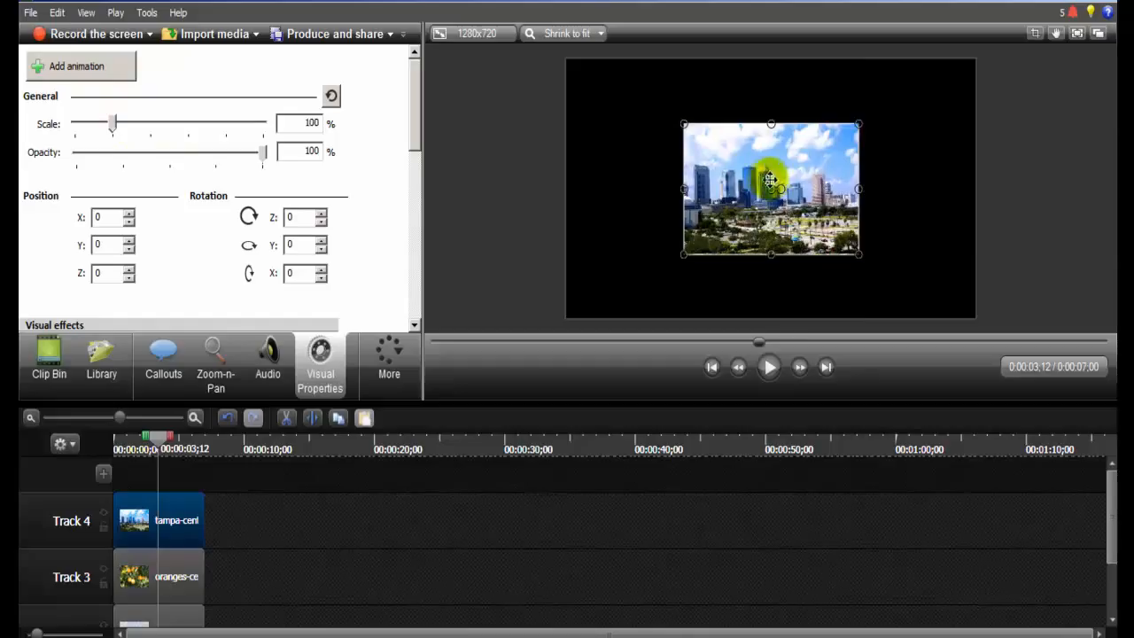
# Step: Place the tampa-central image in the canvas's upper-left area at about X -287, Y 178 and the oranges image beside it at X 261, Y 178
pyautogui.moveTo(785, 173); pyautogui.dragTo(704, 123)
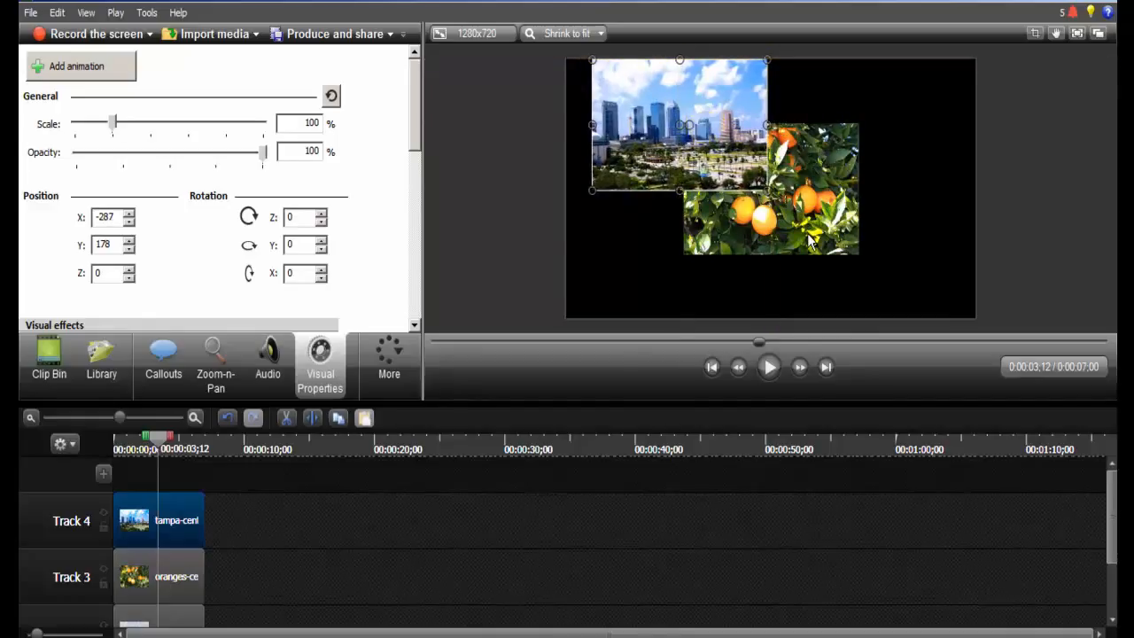
pyautogui.click(168, 565)
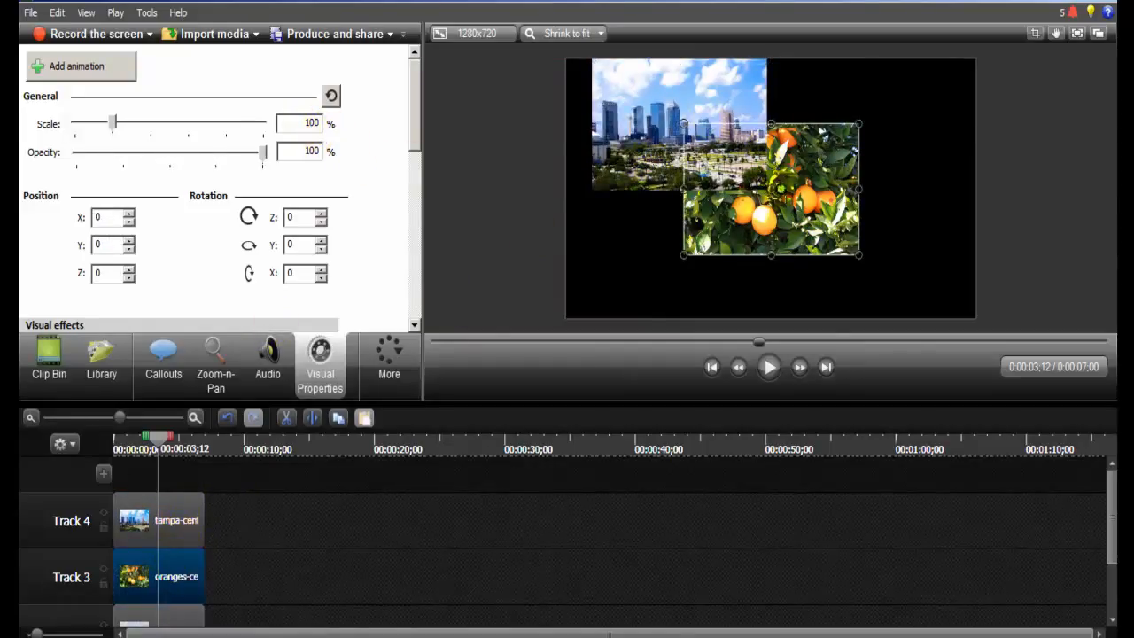
pyautogui.moveTo(781, 189); pyautogui.dragTo(883, 90)
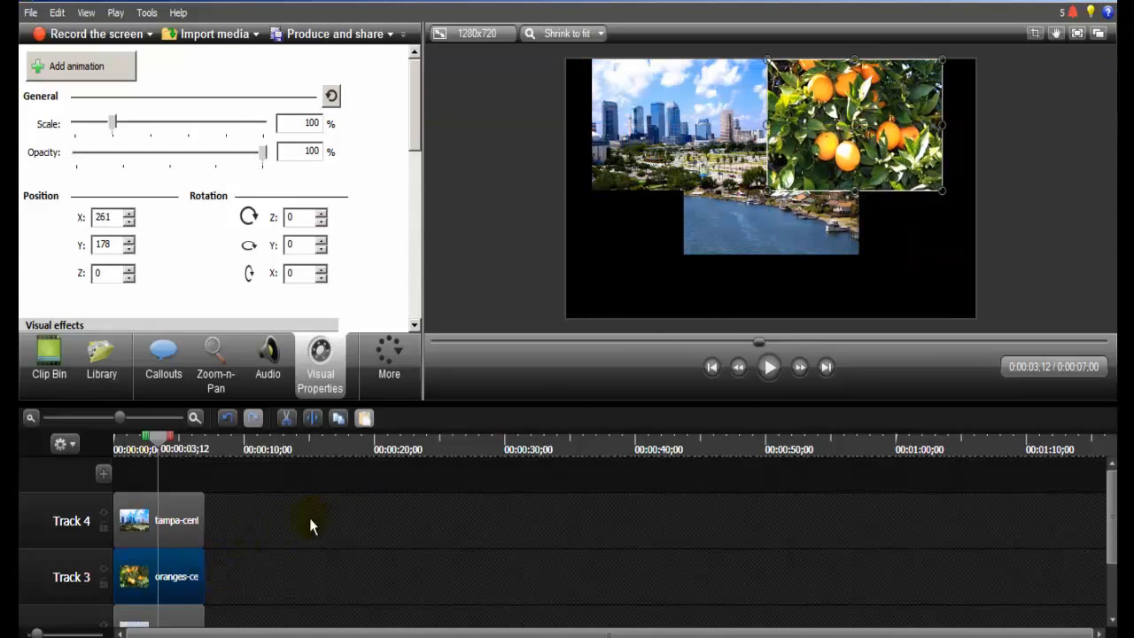
# Step: Place Track 2's florida-water image below the skyline at about X -274, Y -187 and Track 1's palm beach image below the oranges at X 261, Y -187
pyautogui.moveTo(1111, 521); pyautogui.dragTo(1110, 554)
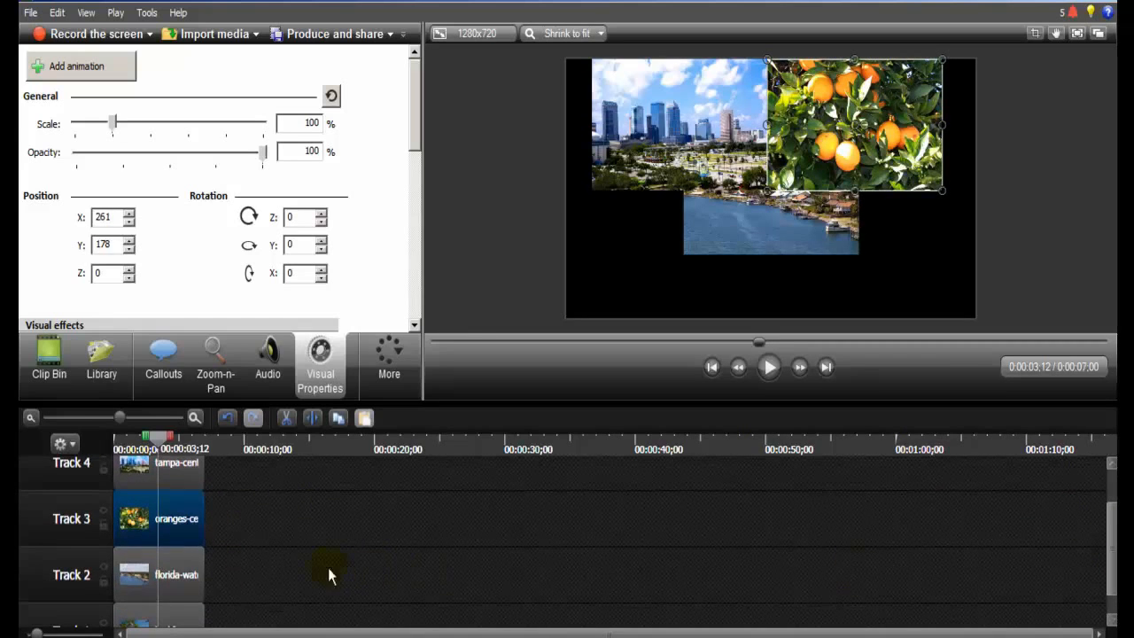
pyautogui.click(181, 565)
pyautogui.moveTo(771, 206); pyautogui.dragTo(682, 264)
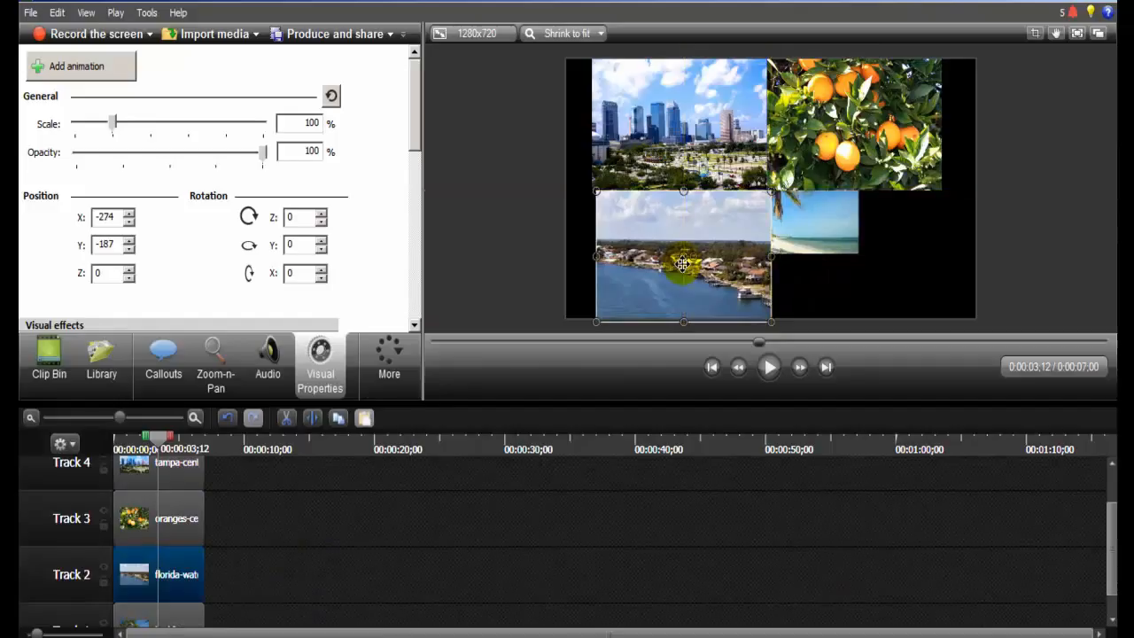
pyautogui.click(167, 617)
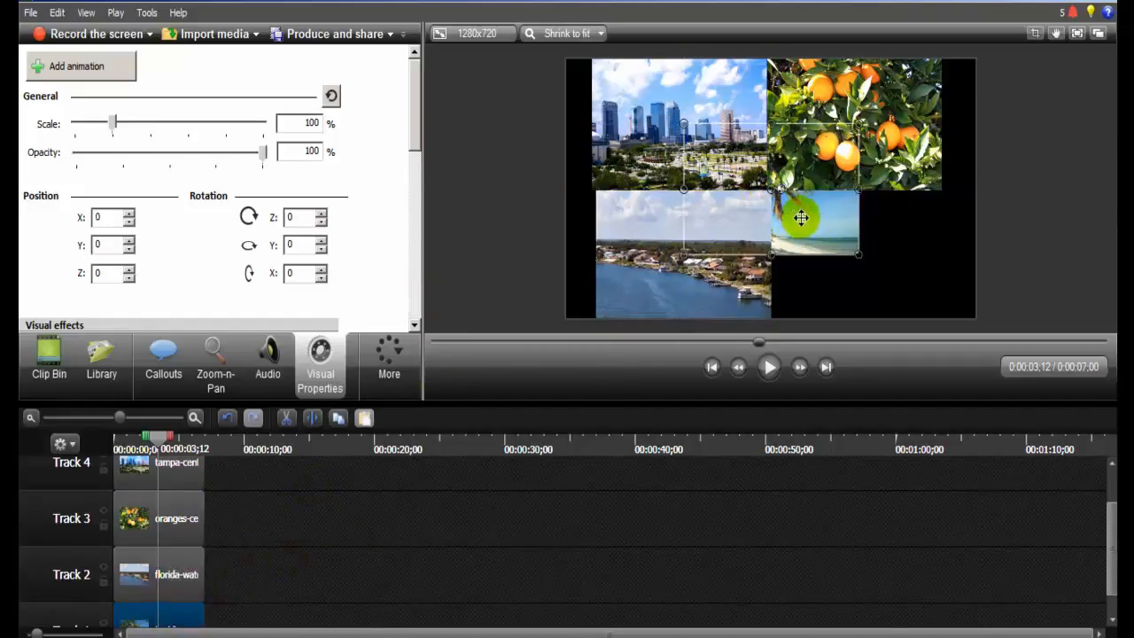
pyautogui.moveTo(802, 220); pyautogui.dragTo(885, 288)
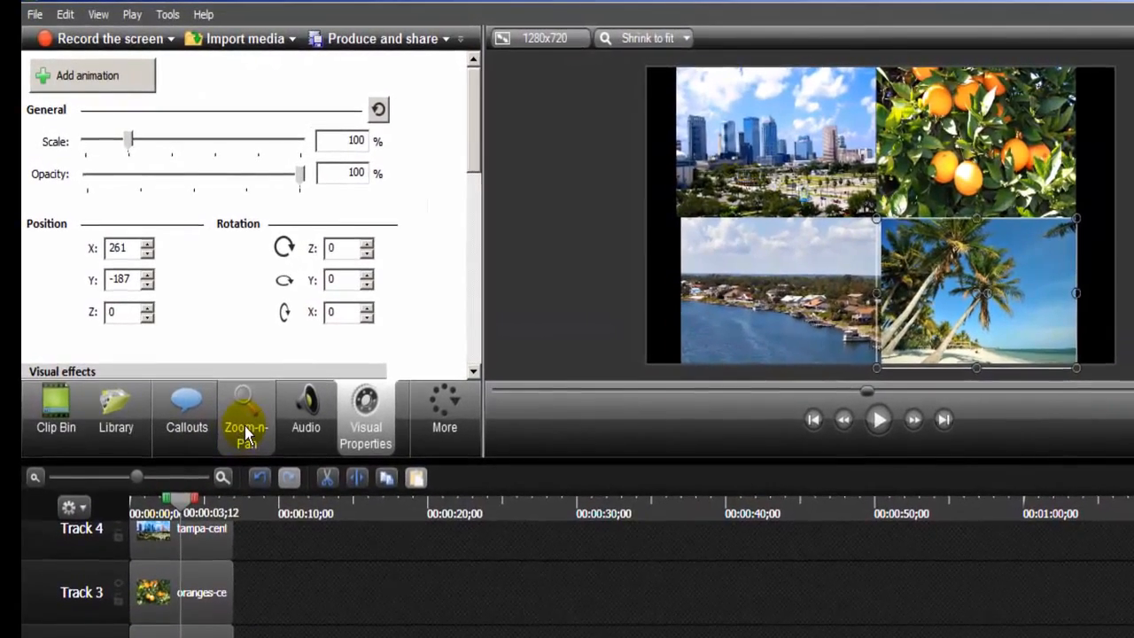
# Step: Narrow the Zoom-n-Pan frame on both sides to the four-image grid and nudge the florida-water image flush with the canvas's left edge
pyautogui.click(236, 430)
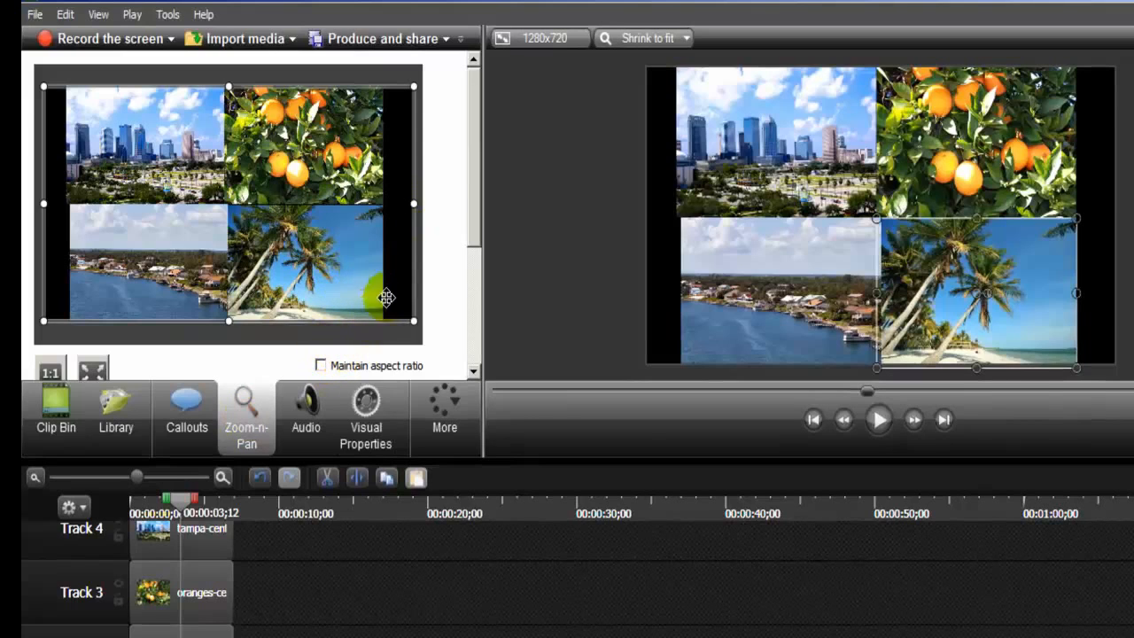
pyautogui.moveTo(412, 204)
pyautogui.mouseDown()
pyautogui.moveTo(383, 199)
pyautogui.moveTo(414, 203)
pyautogui.mouseUp()
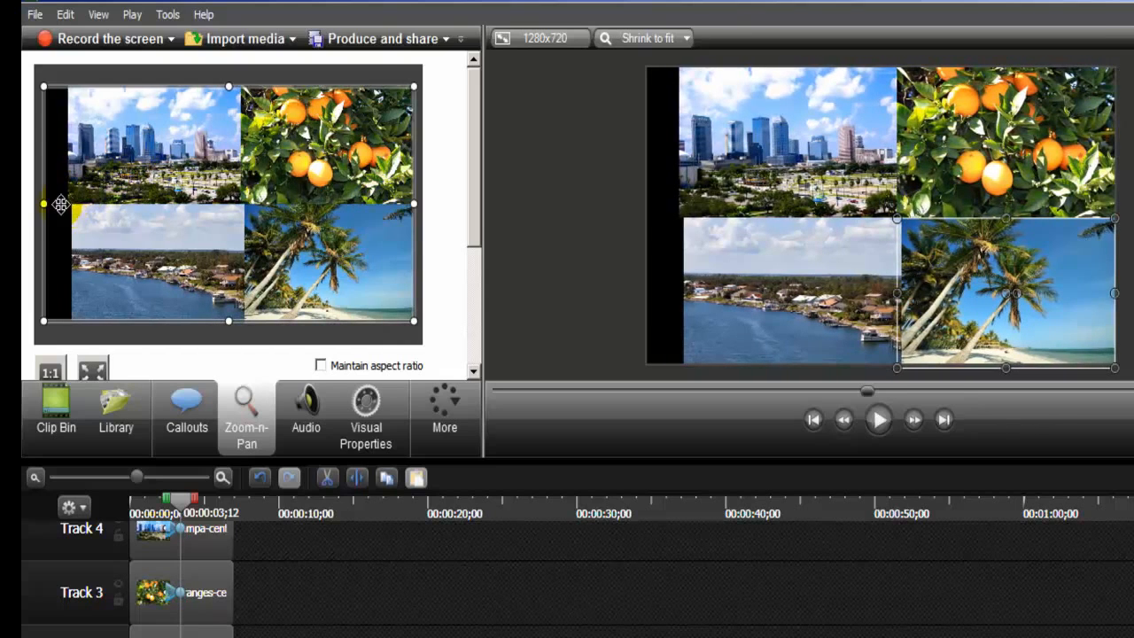
pyautogui.moveTo(47, 204); pyautogui.dragTo(69, 203)
pyautogui.moveTo(727, 267); pyautogui.dragTo(719, 261)
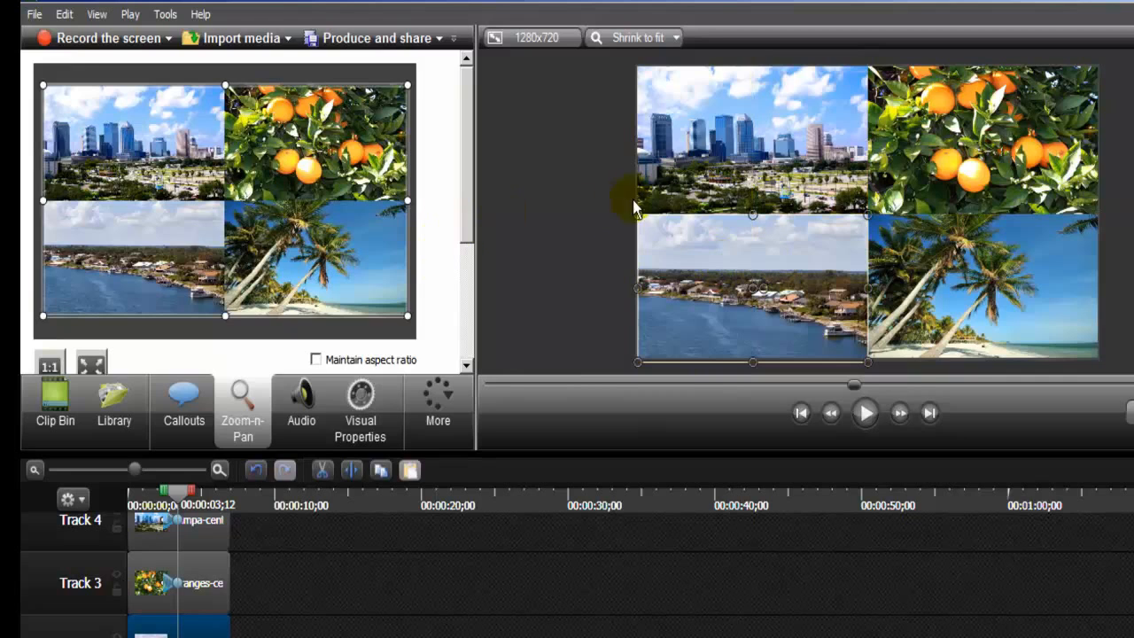